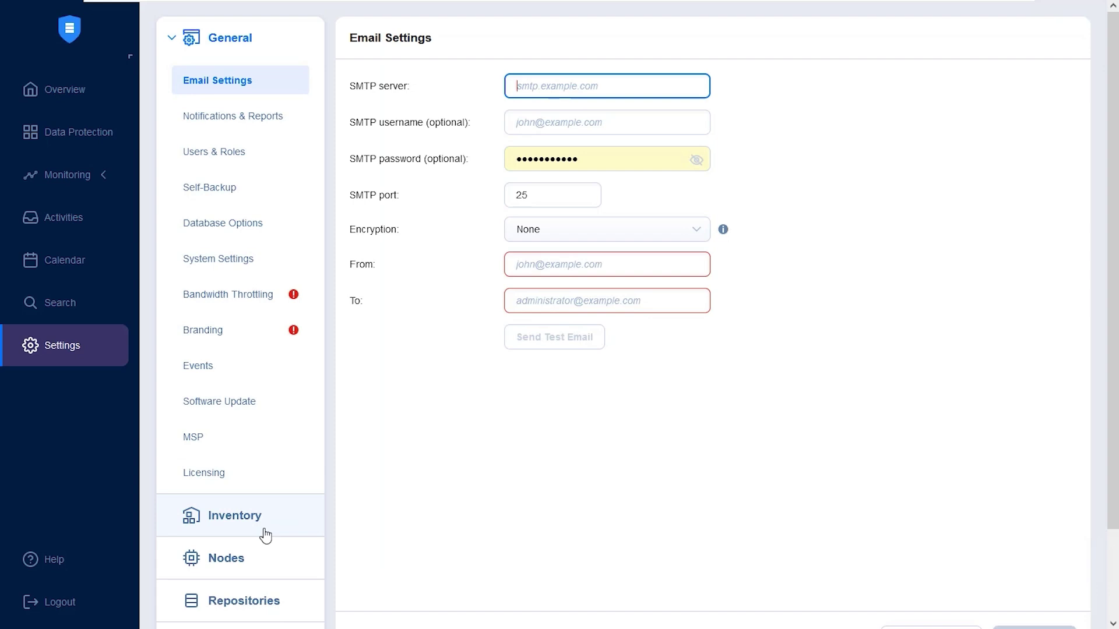
# Review the Settings inventory: O365, Azure Blob 365 with 1 container, and AWS with 43 buckets.
pyautogui.click(265, 535)
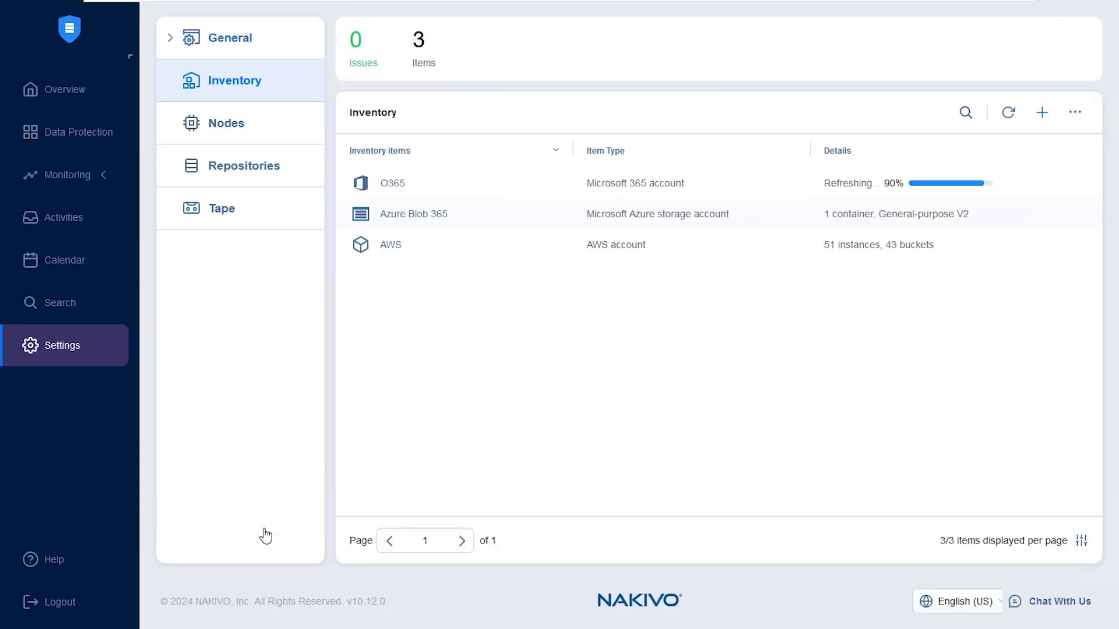
pyautogui.click(392, 183)
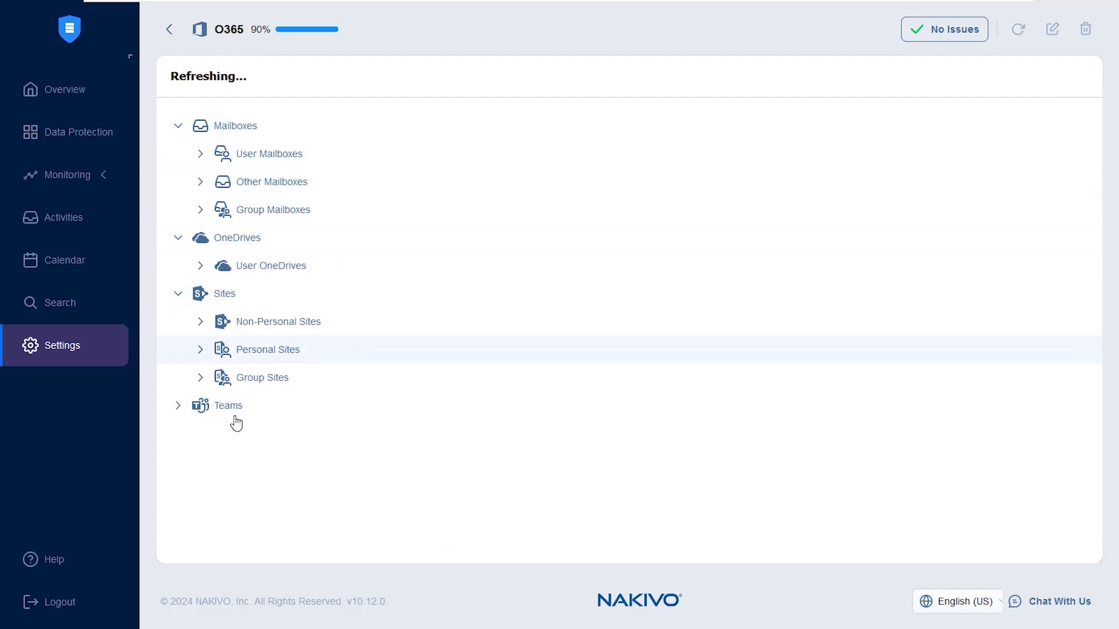
pyautogui.click(170, 30)
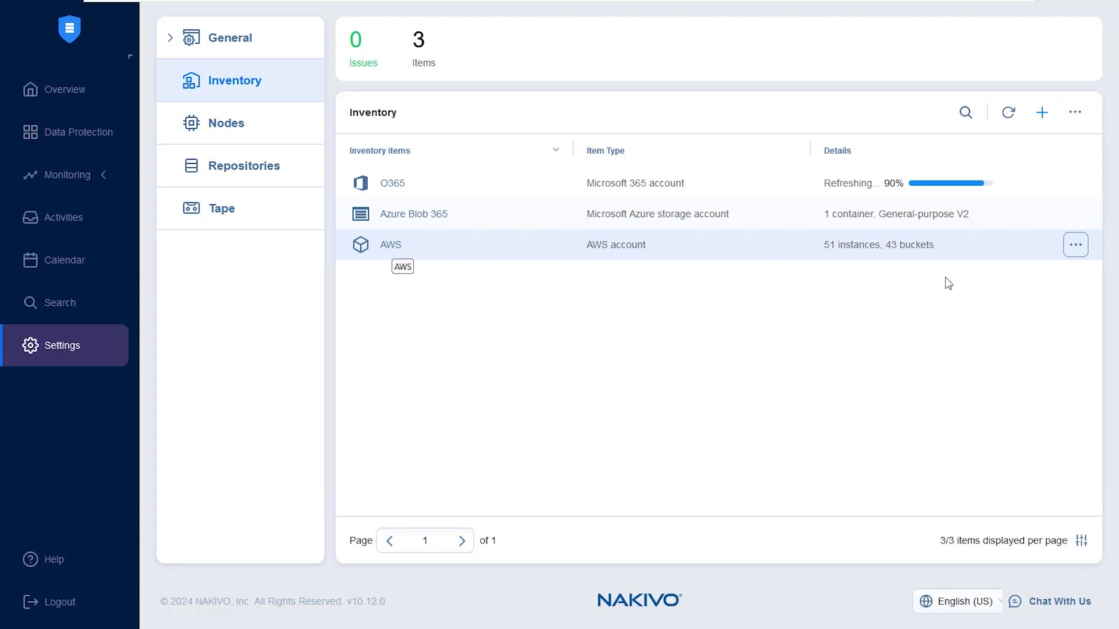
pyautogui.moveTo(884, 251); pyautogui.dragTo(935, 246)
pyautogui.click(878, 336)
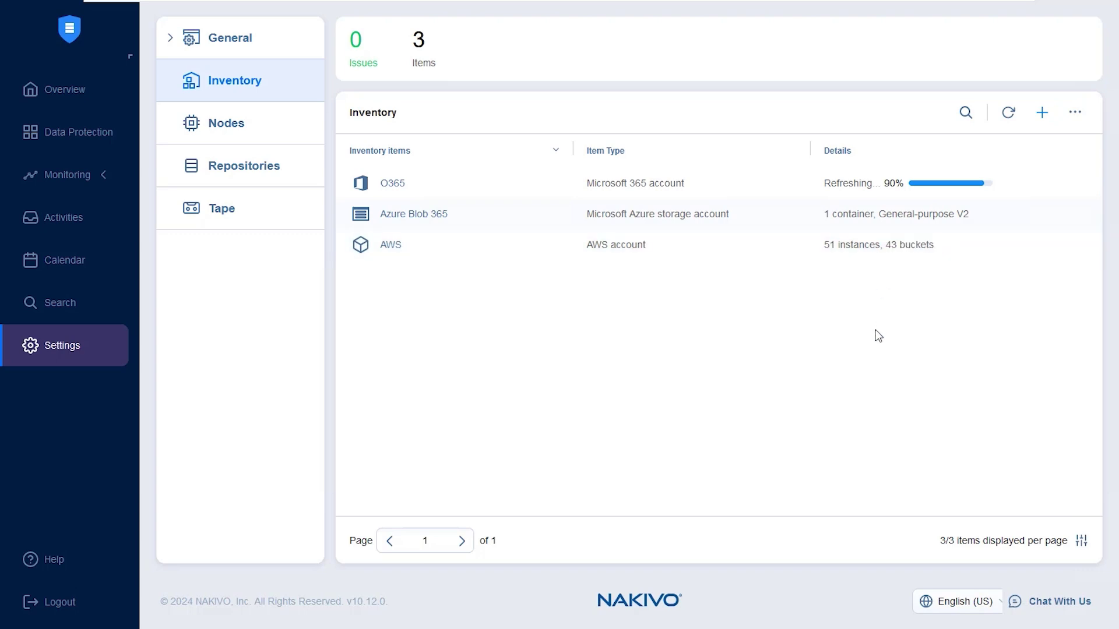
# From Repositories, start a new backup repository of type Cloud & S3-Compatible Storage.
pyautogui.click(269, 165)
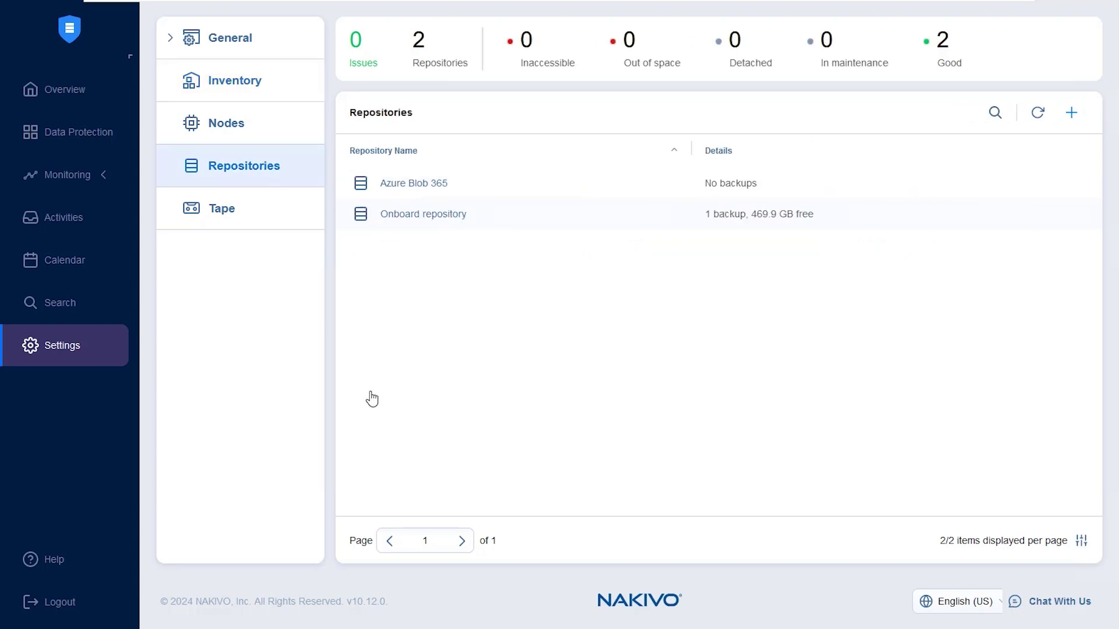
pyautogui.click(1070, 114)
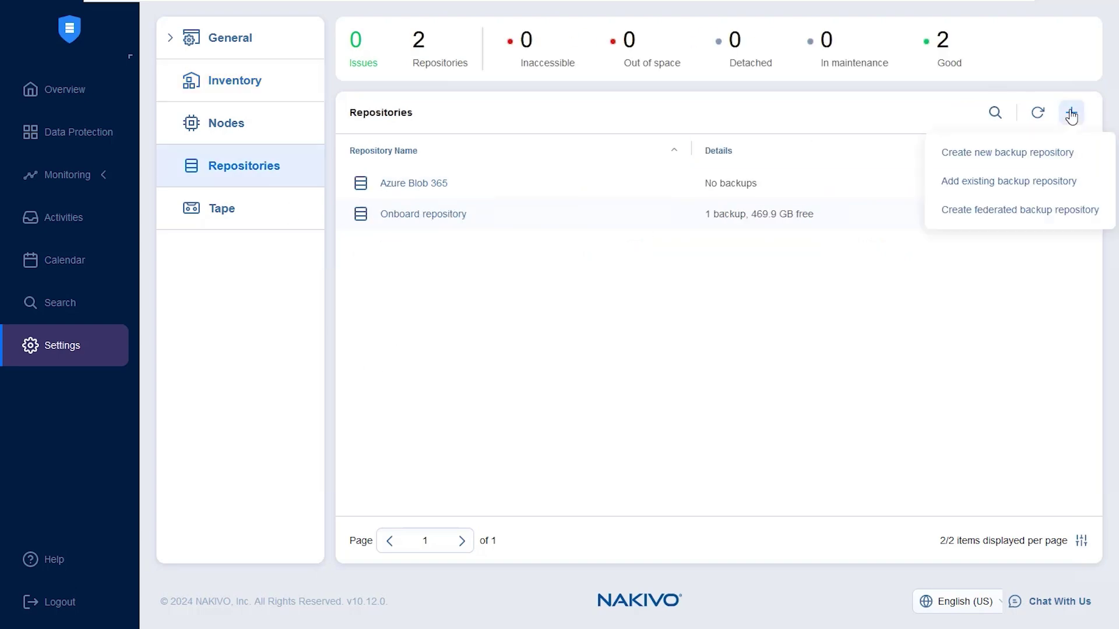
pyautogui.click(1039, 152)
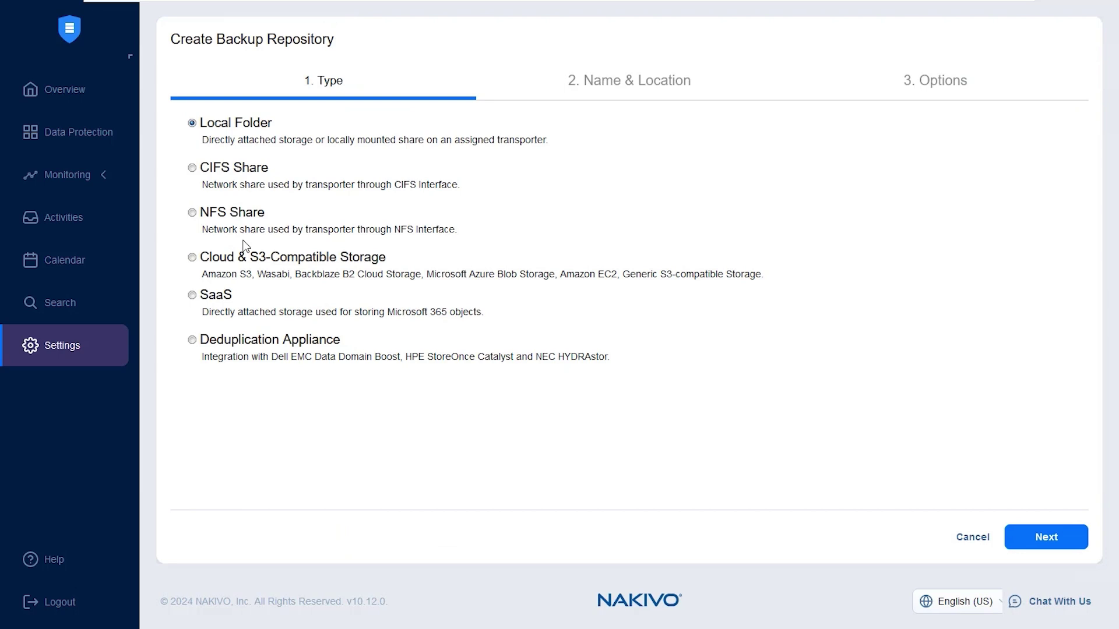
pyautogui.click(192, 260)
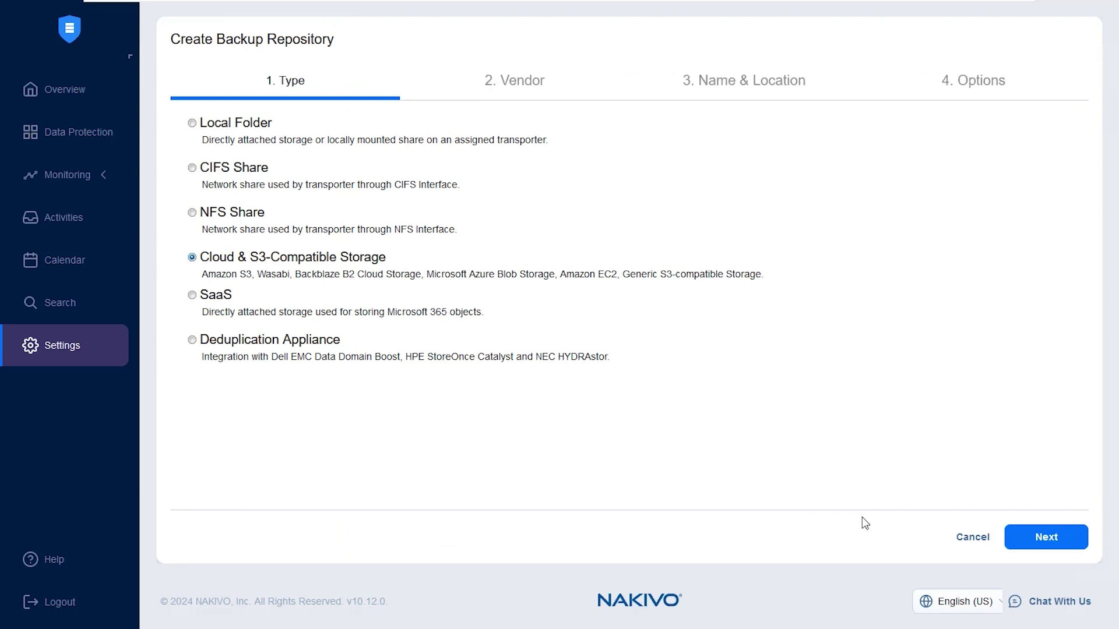
pyautogui.click(1046, 537)
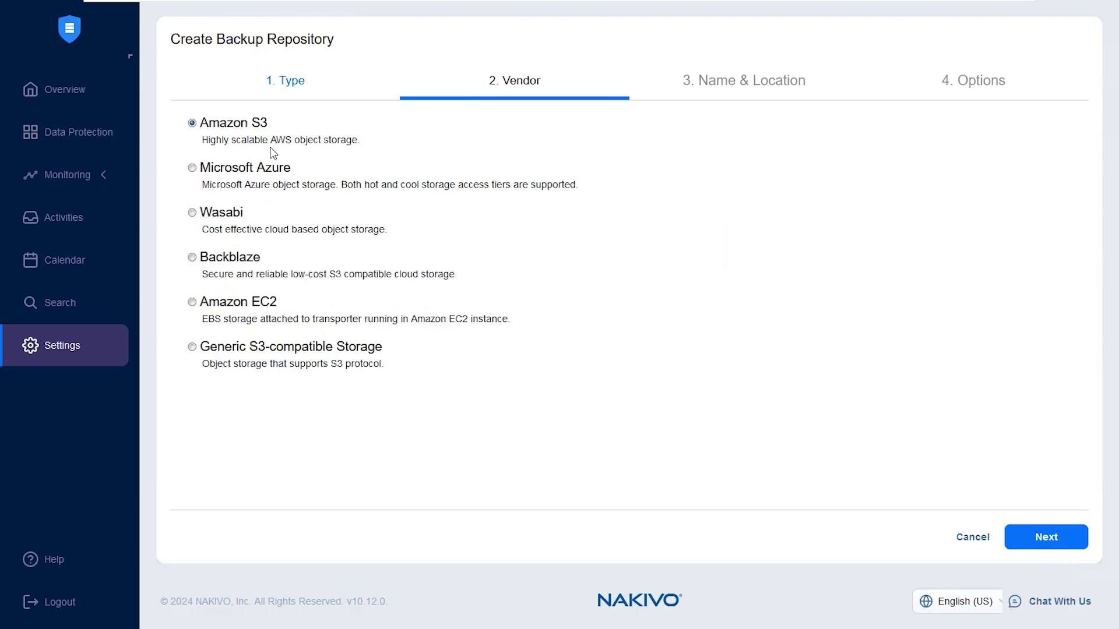
# Keep Amazon S3, name the repository '365 AWS S3', and use the AWS account, US East (N. Virginia) and bucket 365toblob.
pyautogui.click(1036, 543)
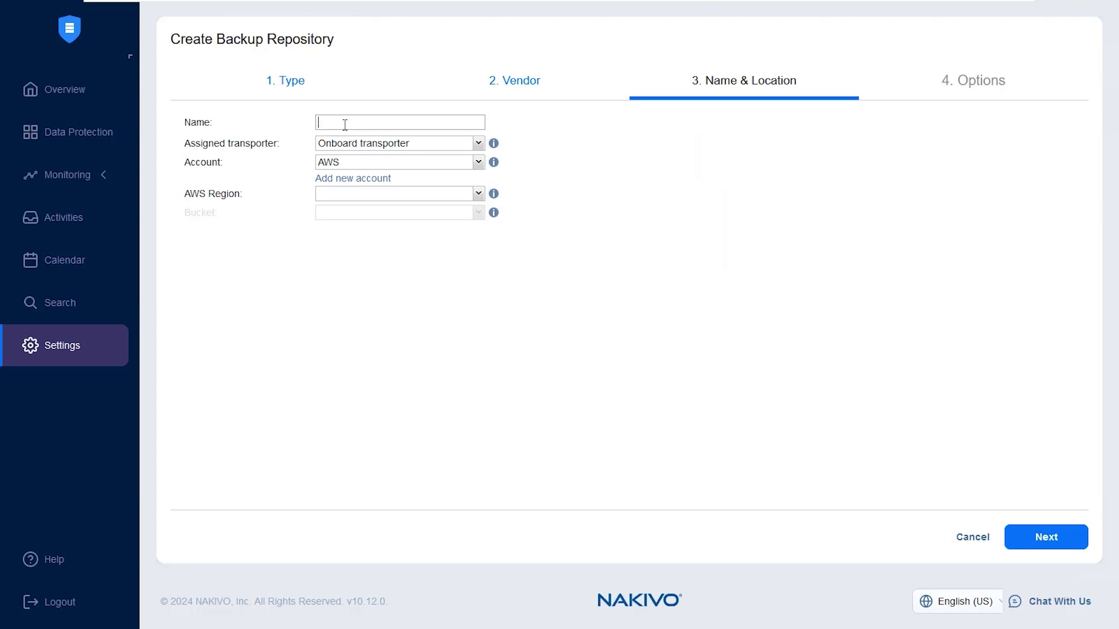
pyautogui.write('365 AWS S3')
pyautogui.click(353, 169)
pyautogui.click(357, 247)
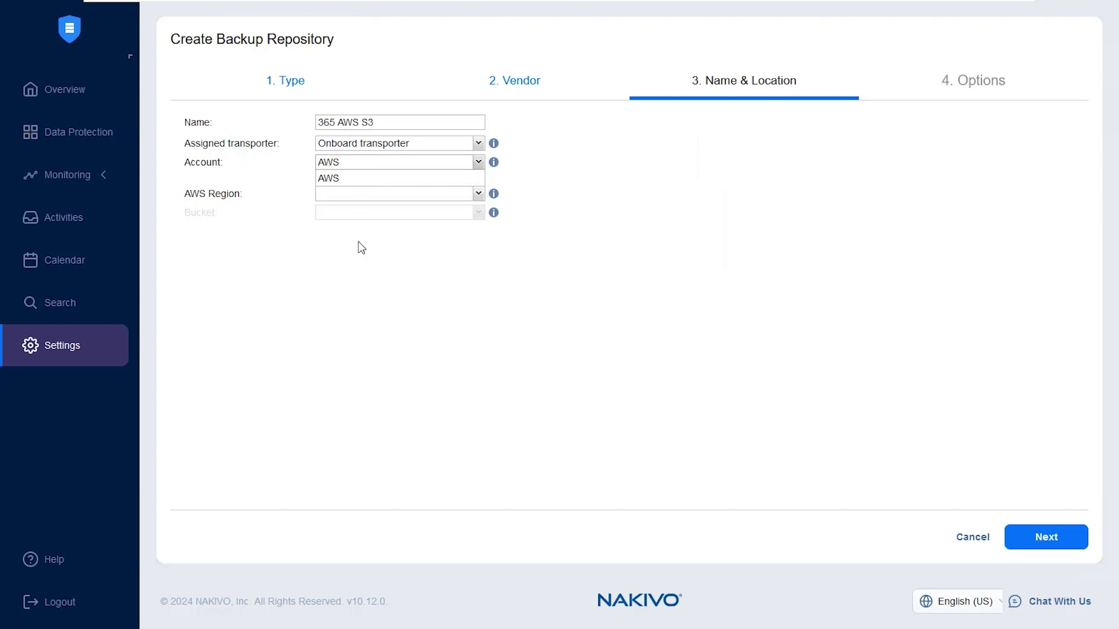
pyautogui.click(378, 195)
pyautogui.scroll(-5, 388, 324)
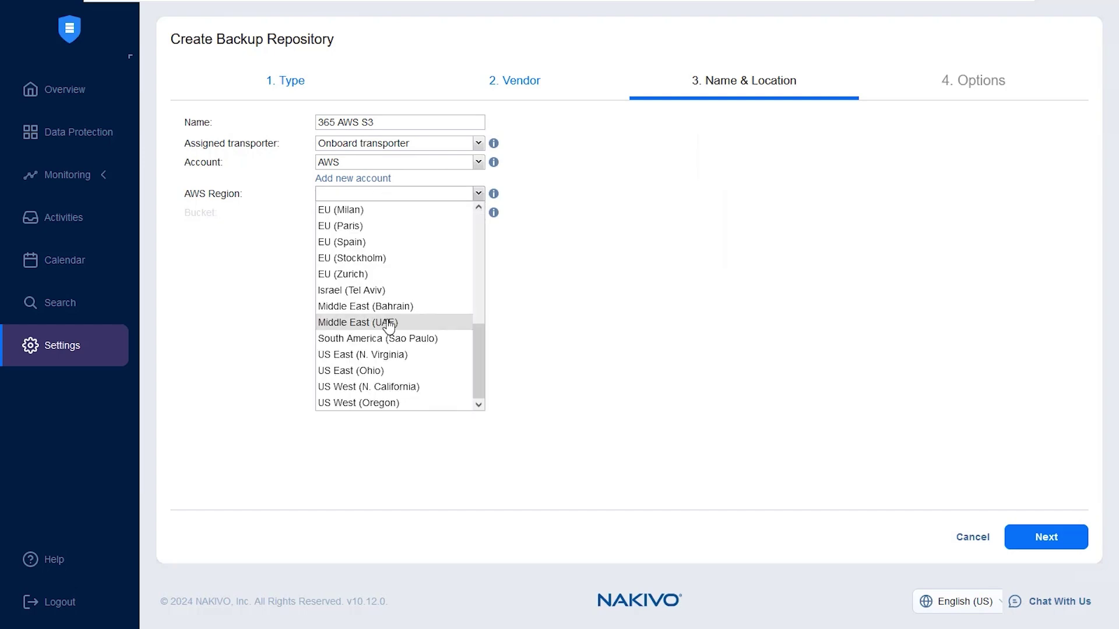
pyautogui.click(416, 355)
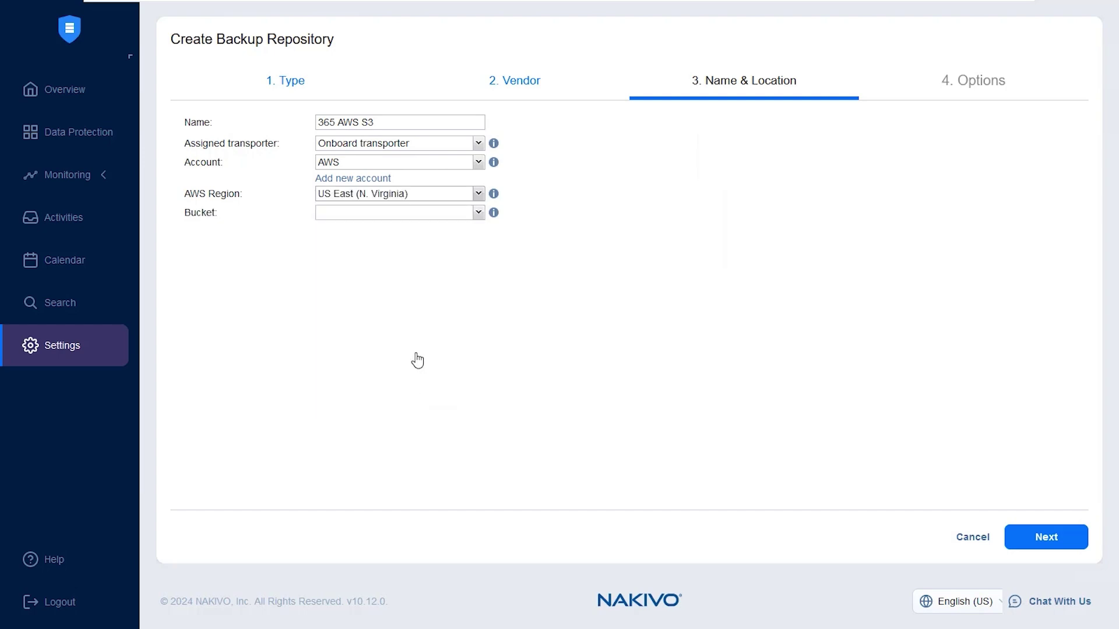
pyautogui.click(404, 218)
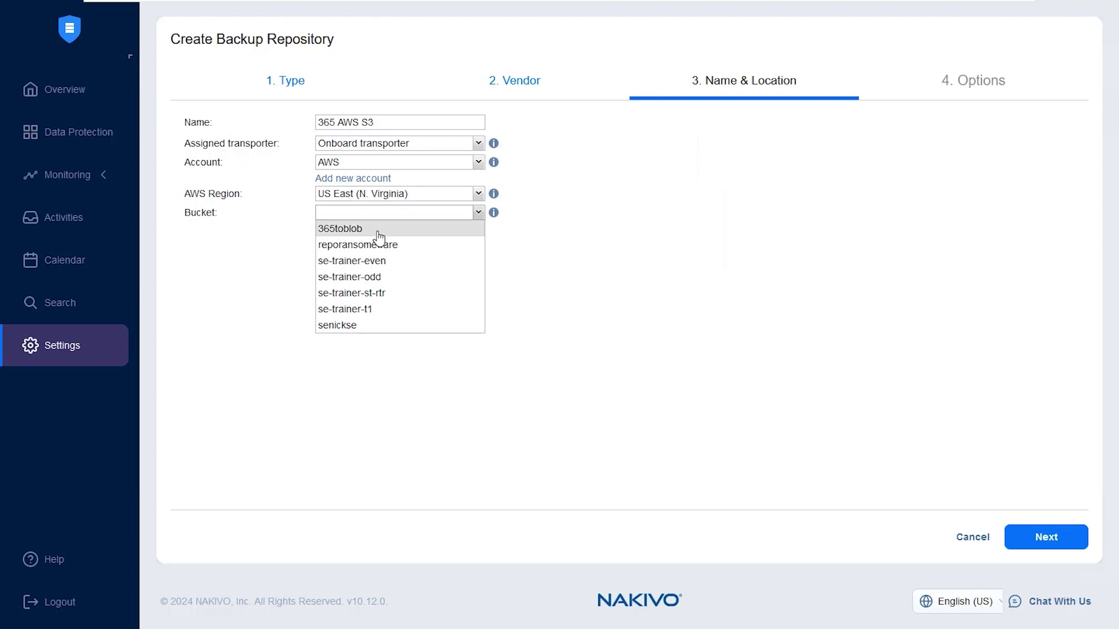
pyautogui.click(379, 233)
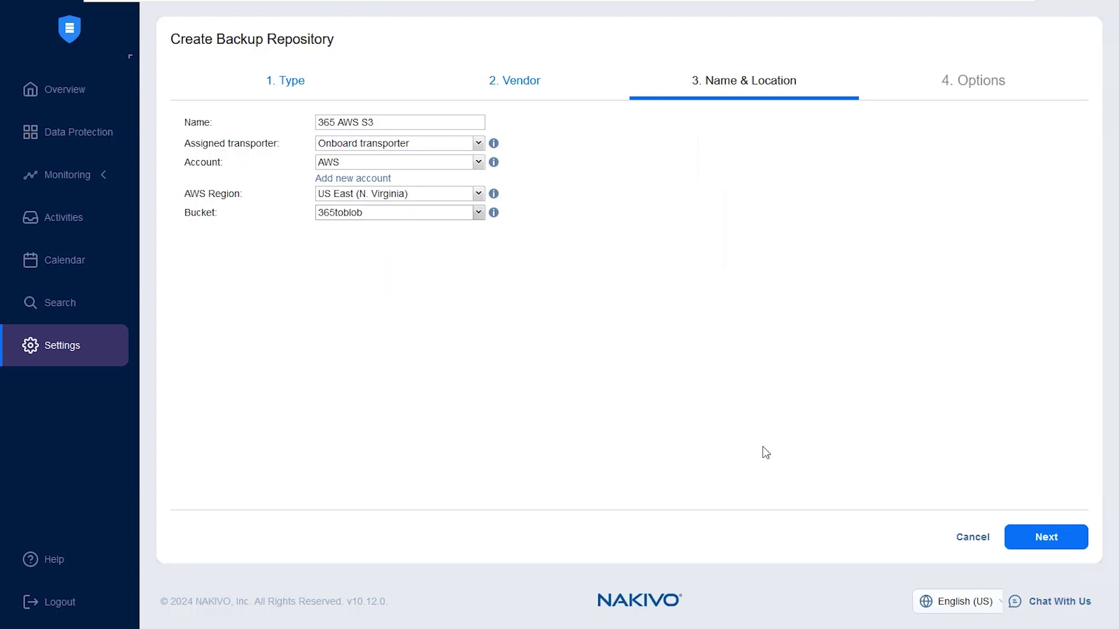
# Keep the default repository options and finish creating 365 AWS S3.
pyautogui.click(1041, 542)
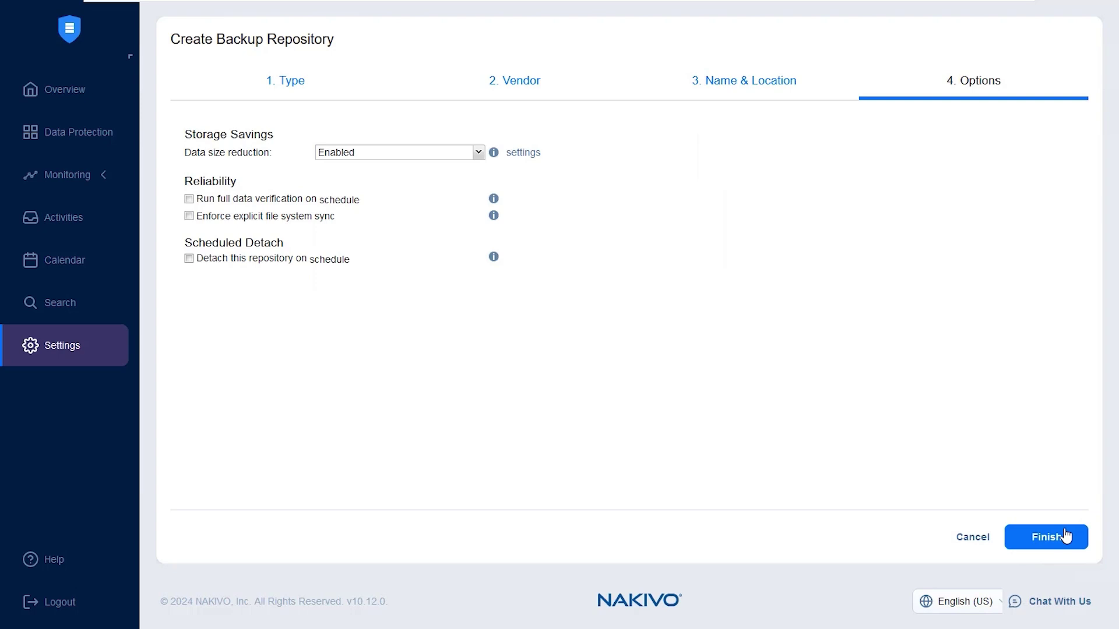
pyautogui.click(1064, 535)
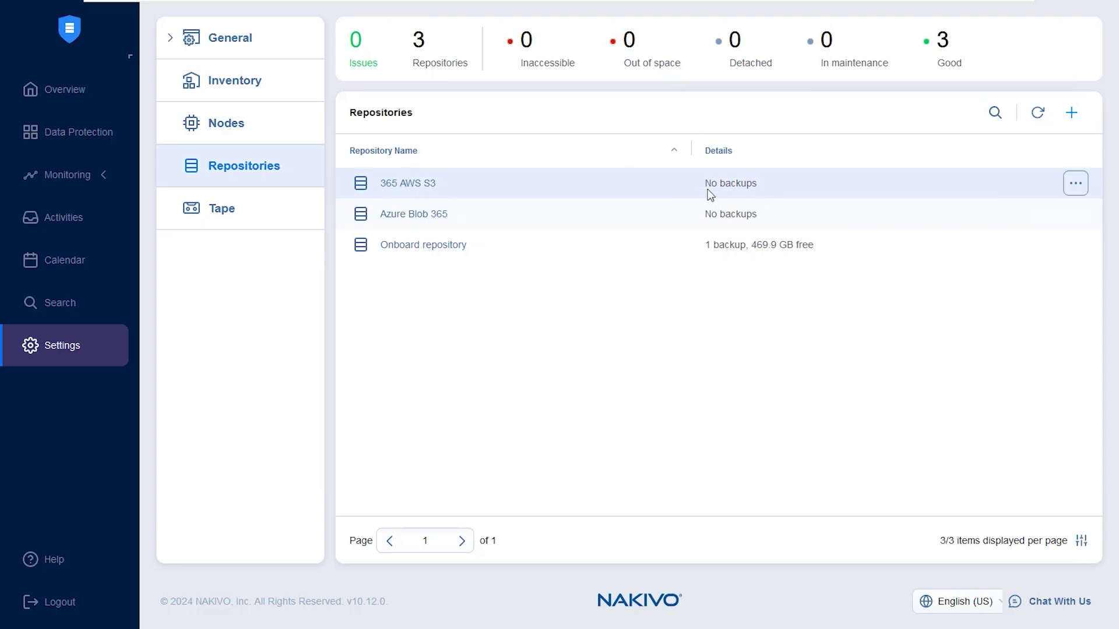
# Start a new Microsoft 365 backup job with one user's O365 mailbox as its source.
pyautogui.click(74, 135)
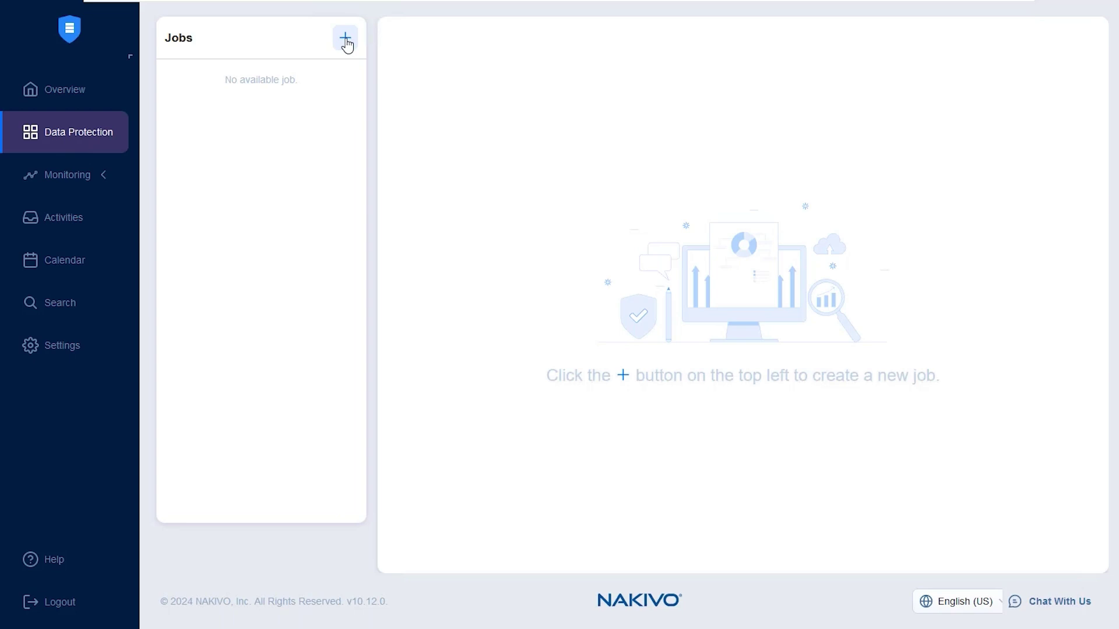
pyautogui.click(346, 38)
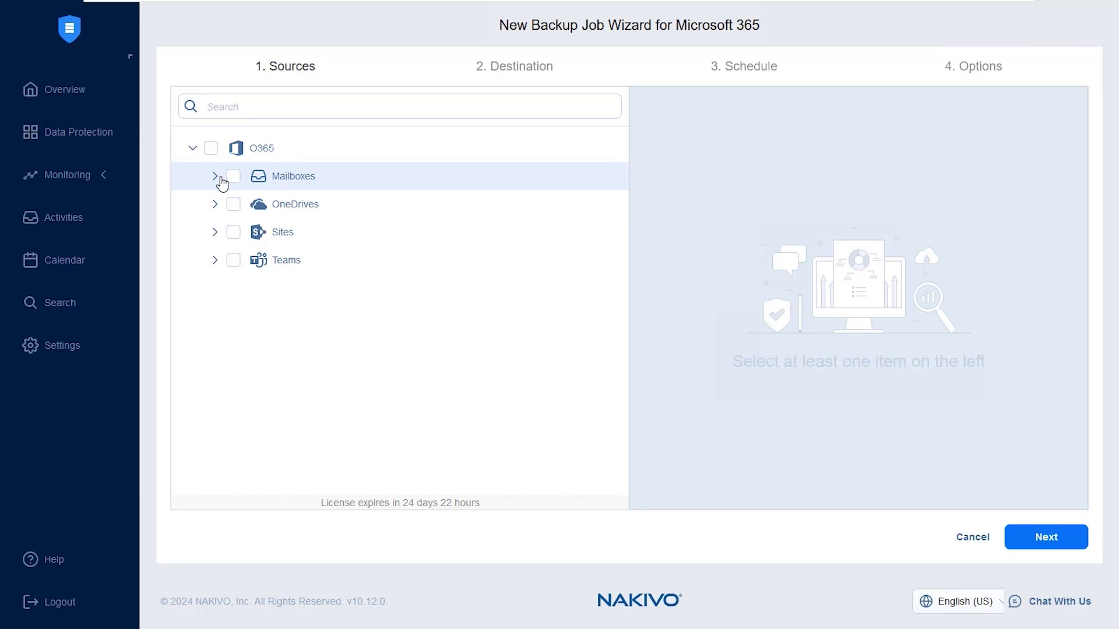
pyautogui.click(219, 179)
pyautogui.click(238, 205)
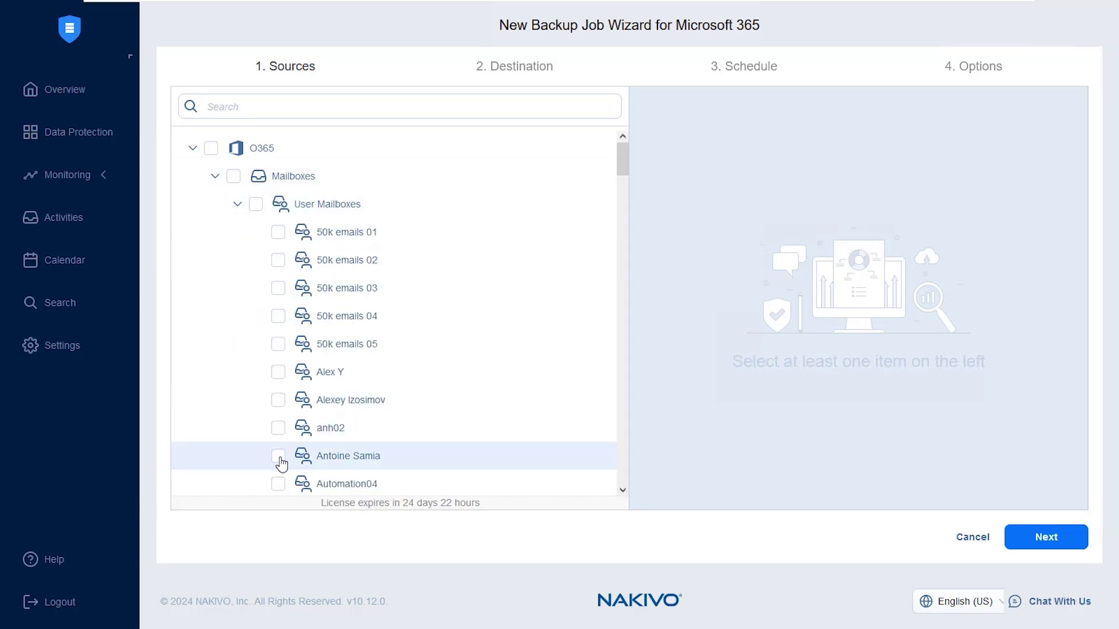
pyautogui.click(278, 457)
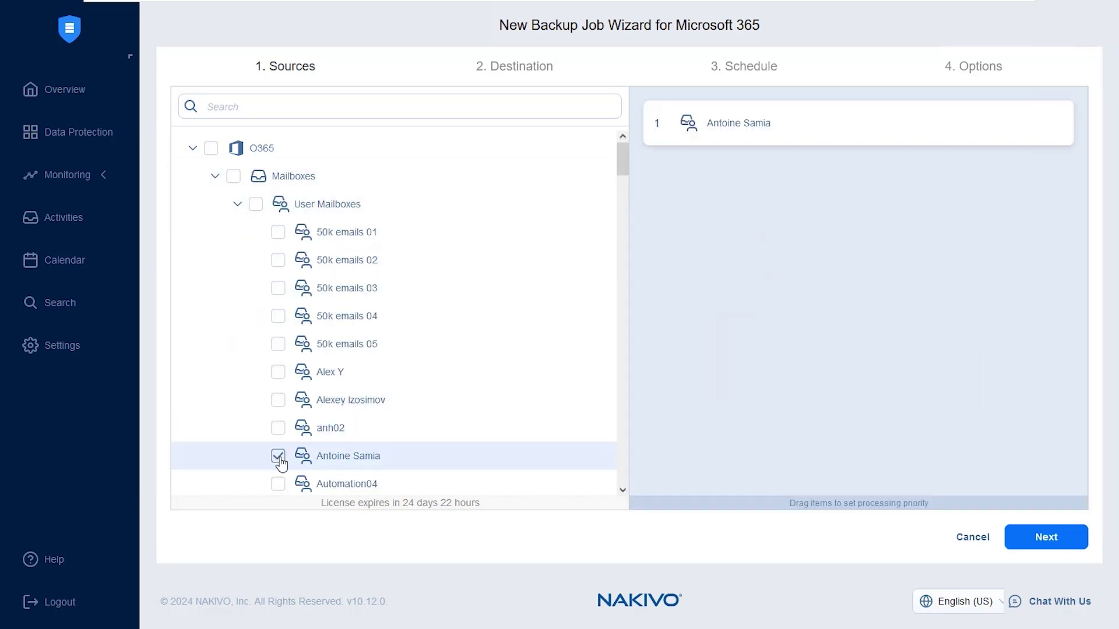
# Set the job's destination to the 365 AWS S3 repository.
pyautogui.click(1057, 543)
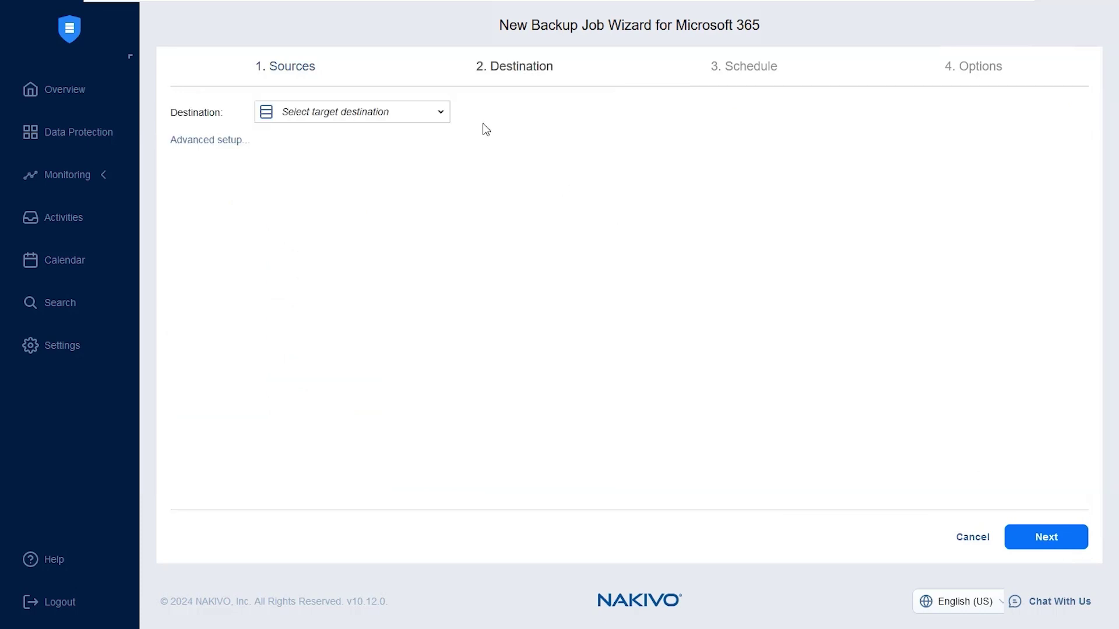
pyautogui.click(402, 114)
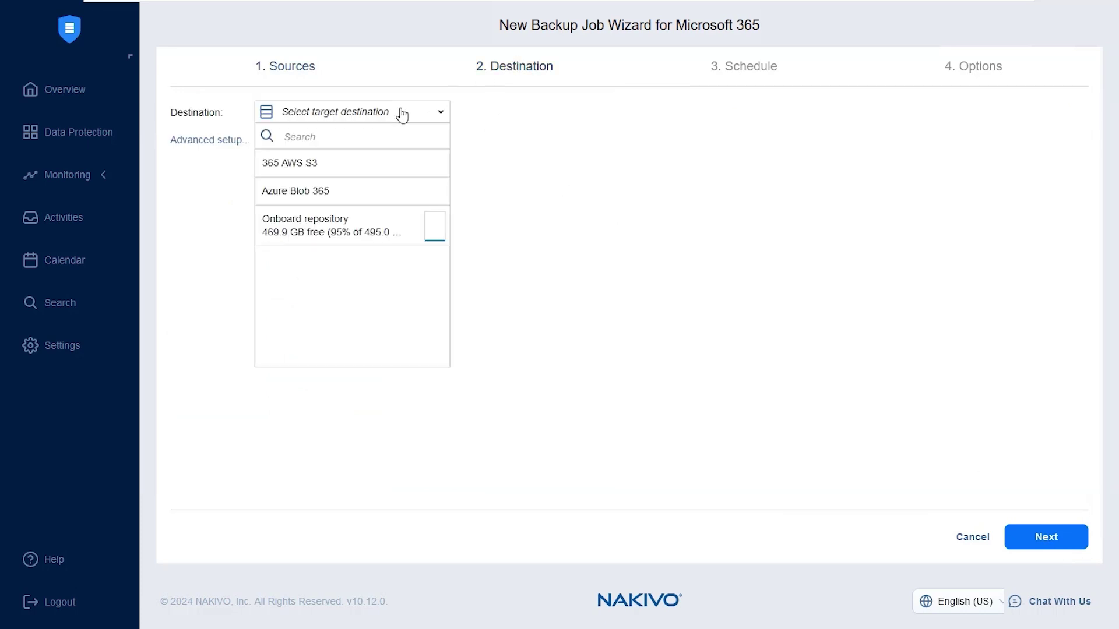
pyautogui.click(346, 165)
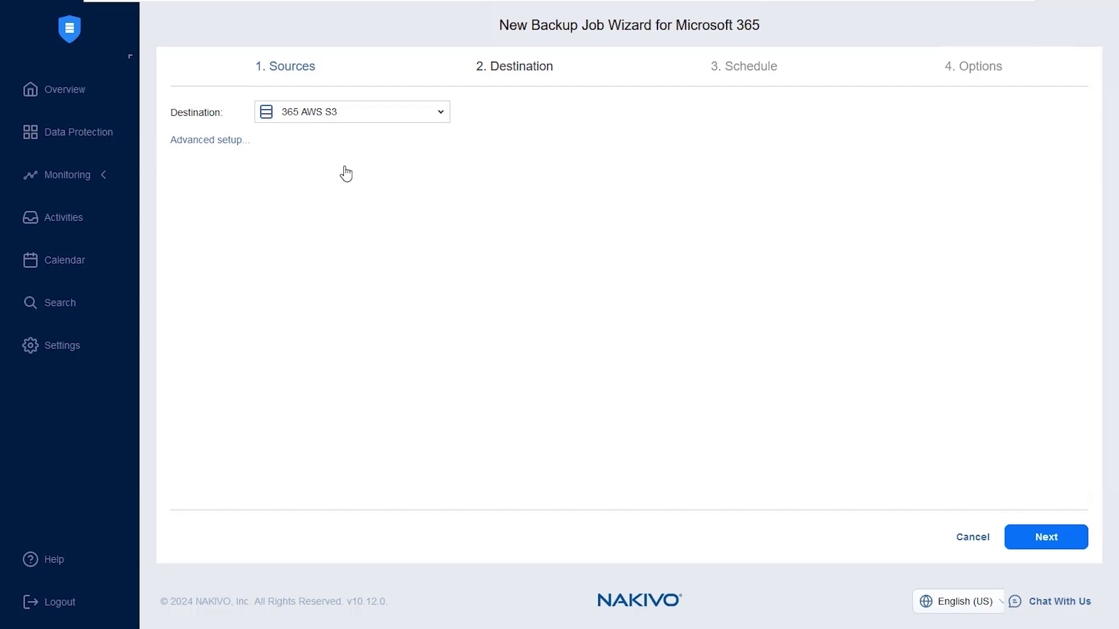
# Keep the weekly schedule with 10-day retention and make backups immutable for 3 days.
pyautogui.click(1043, 539)
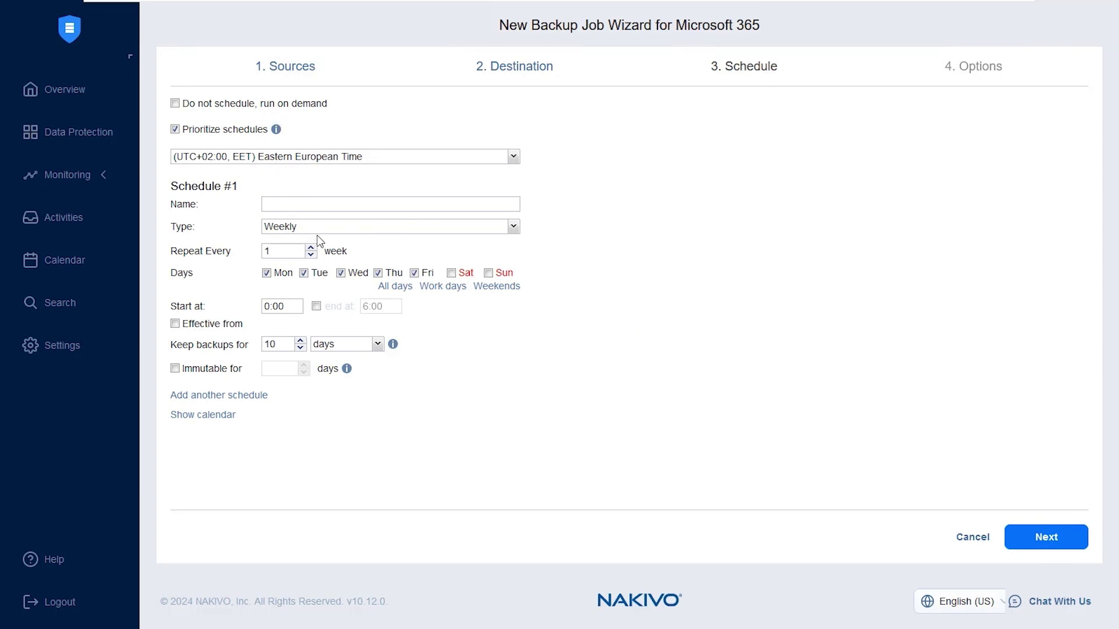
pyautogui.click(343, 235)
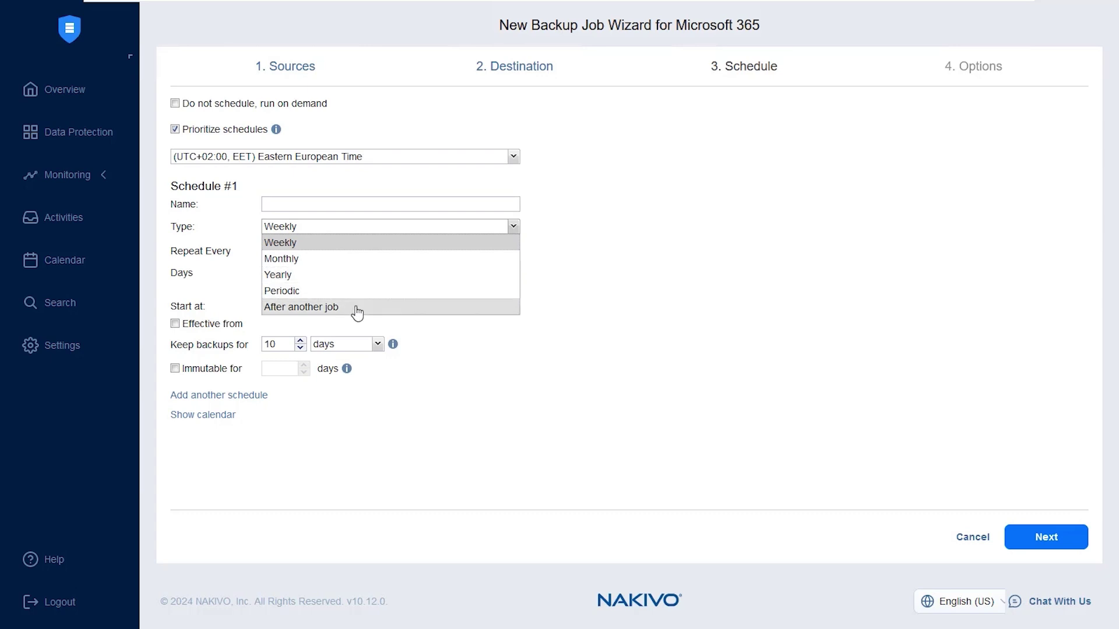
pyautogui.click(500, 495)
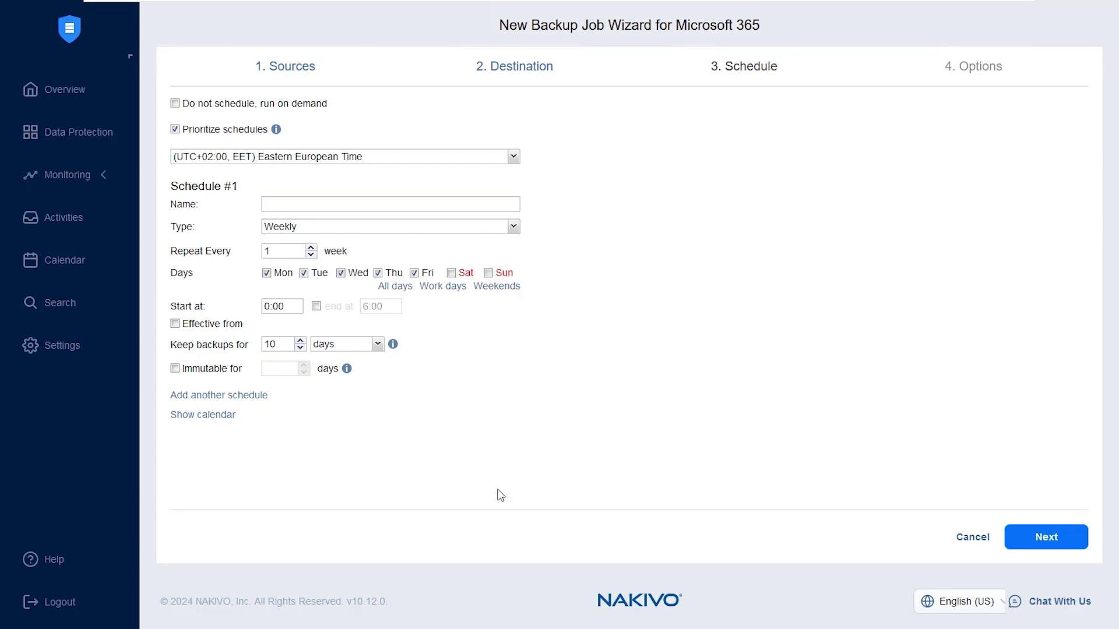
pyautogui.click(279, 342)
pyautogui.click(359, 349)
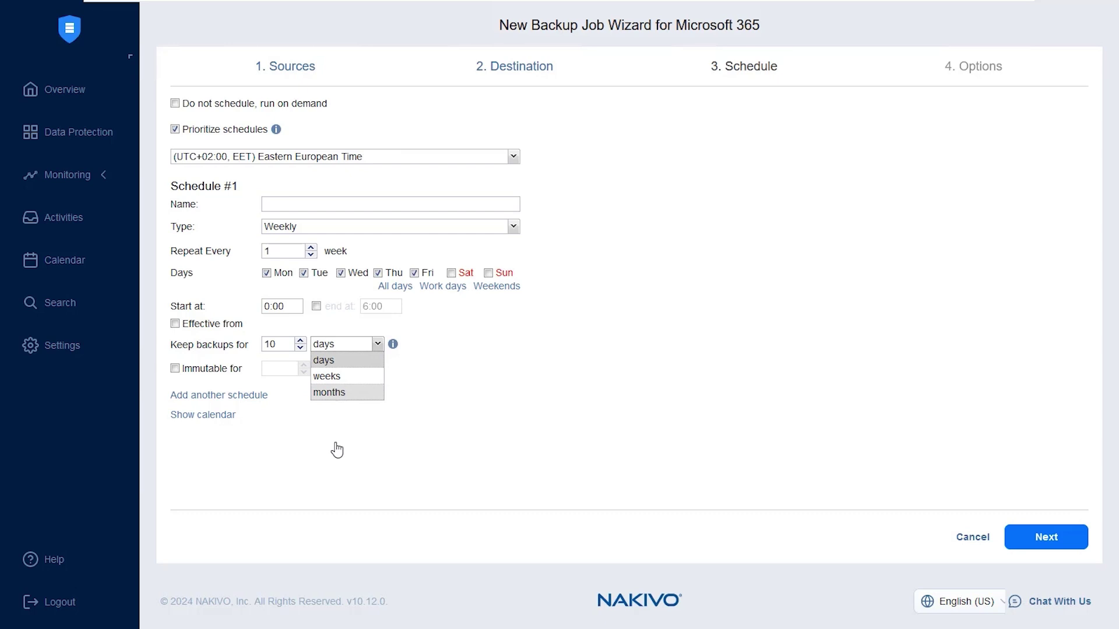
pyautogui.click(327, 544)
pyautogui.click(175, 368)
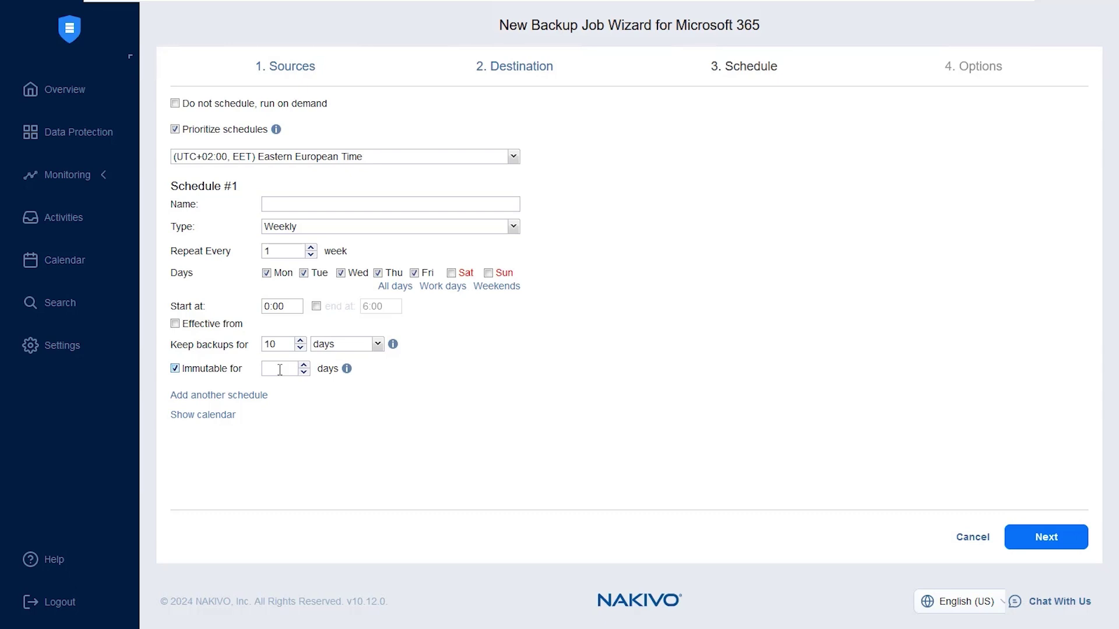
pyautogui.click(279, 370)
pyautogui.write('3')
# Make the job run on demand only, keeping job priority at 5.
pyautogui.click(234, 106)
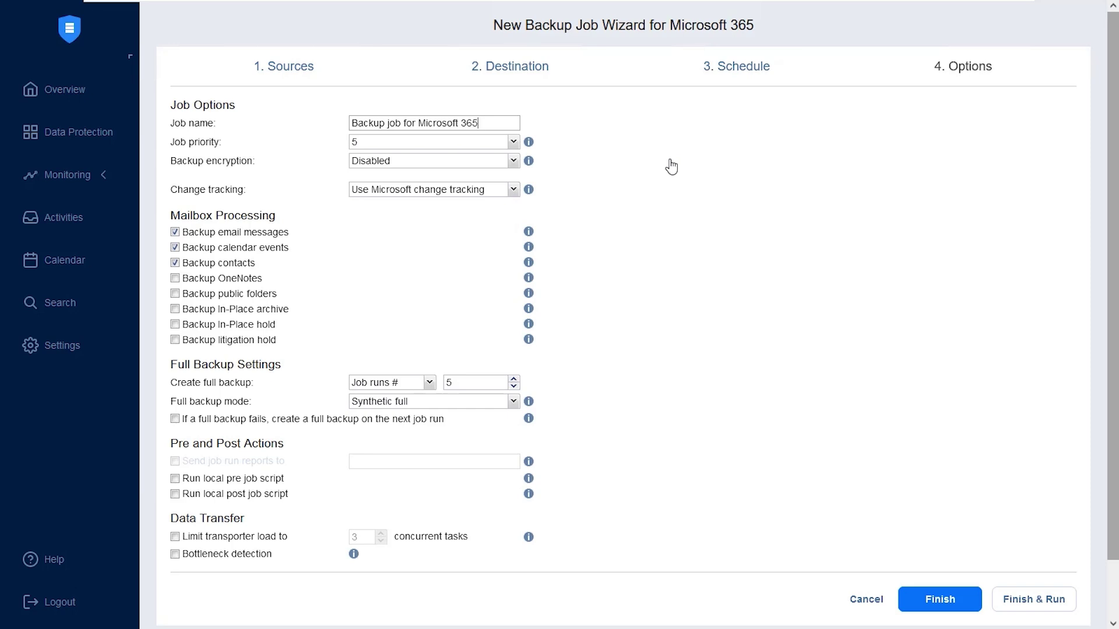
pyautogui.click(465, 143)
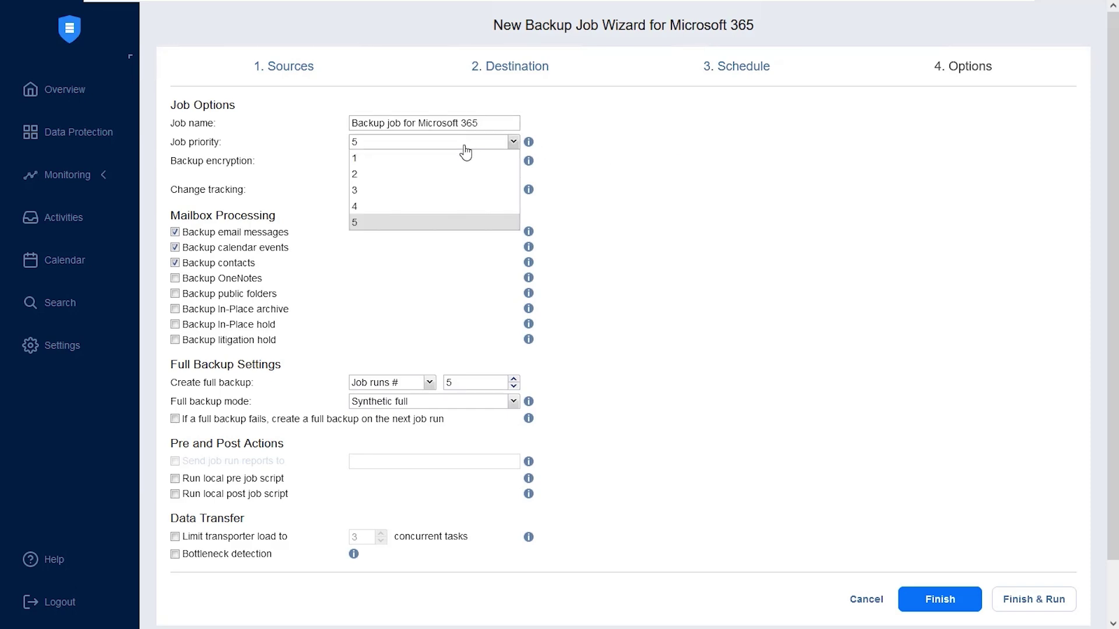
pyautogui.click(755, 173)
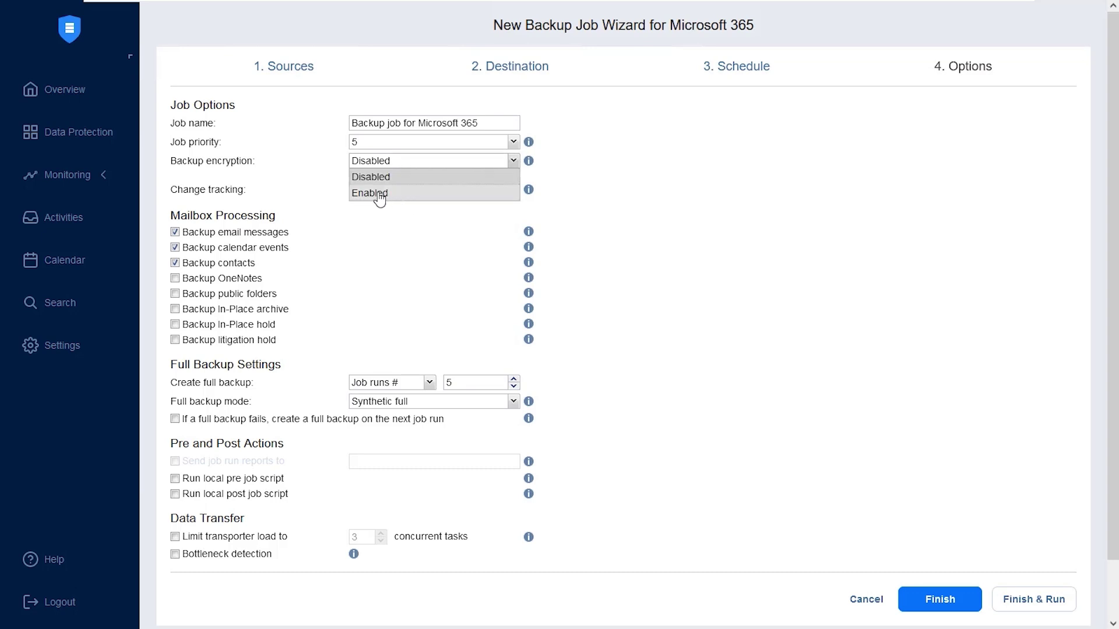
# Keep encryption disabled, Microsoft change tracking, and synthetic full backups every set number of runs.
pyautogui.click(689, 233)
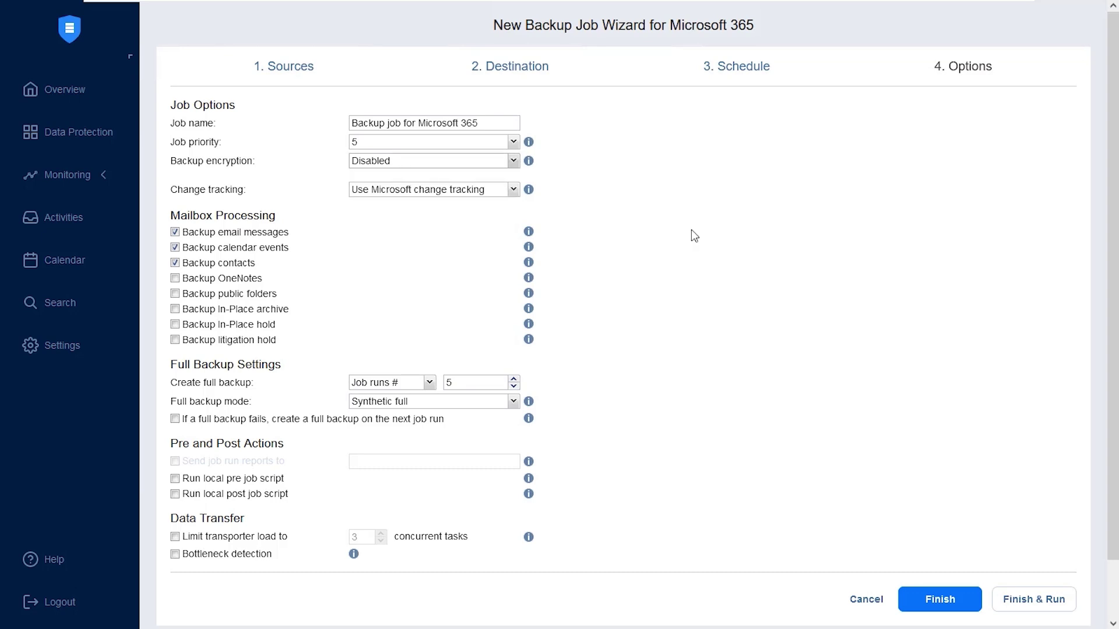
pyautogui.click(441, 197)
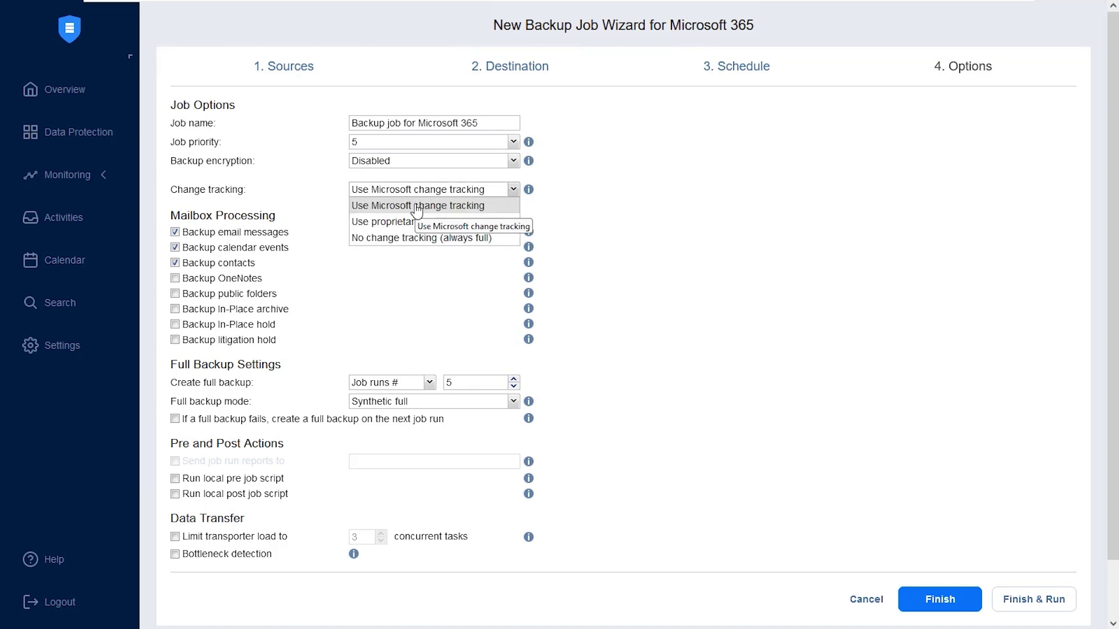
pyautogui.click(809, 256)
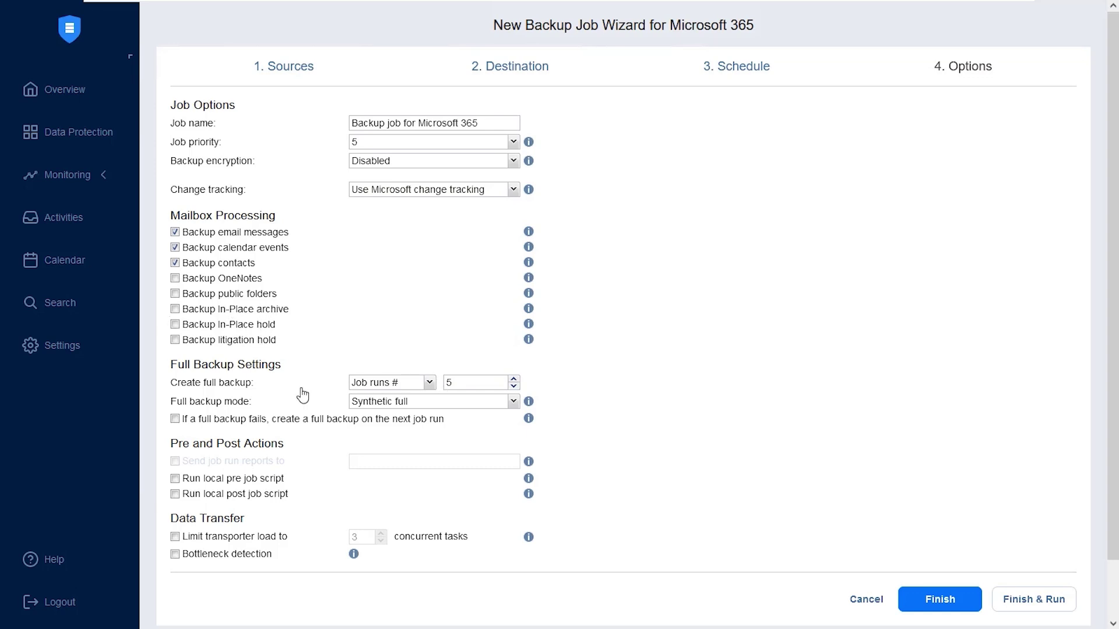
pyautogui.click(415, 385)
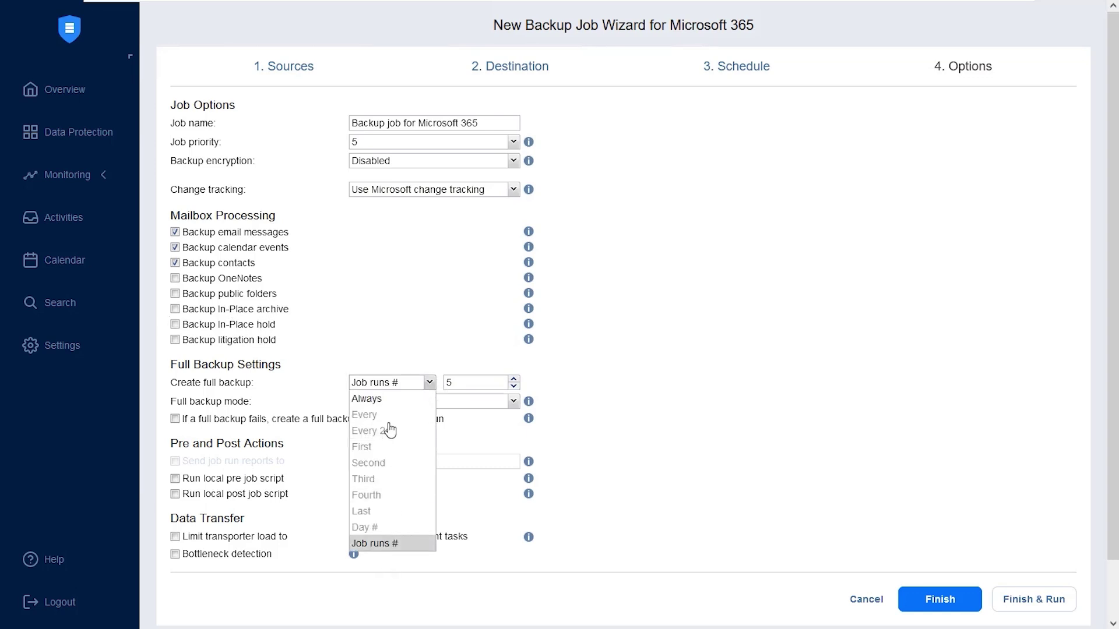
pyautogui.click(397, 383)
pyautogui.click(373, 408)
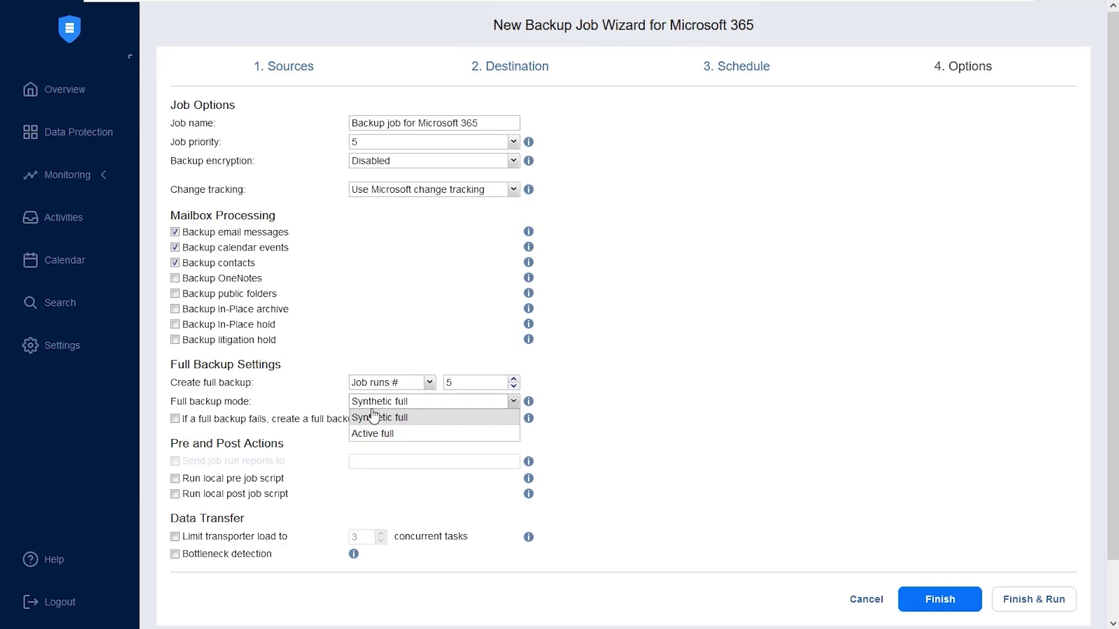
pyautogui.click(372, 416)
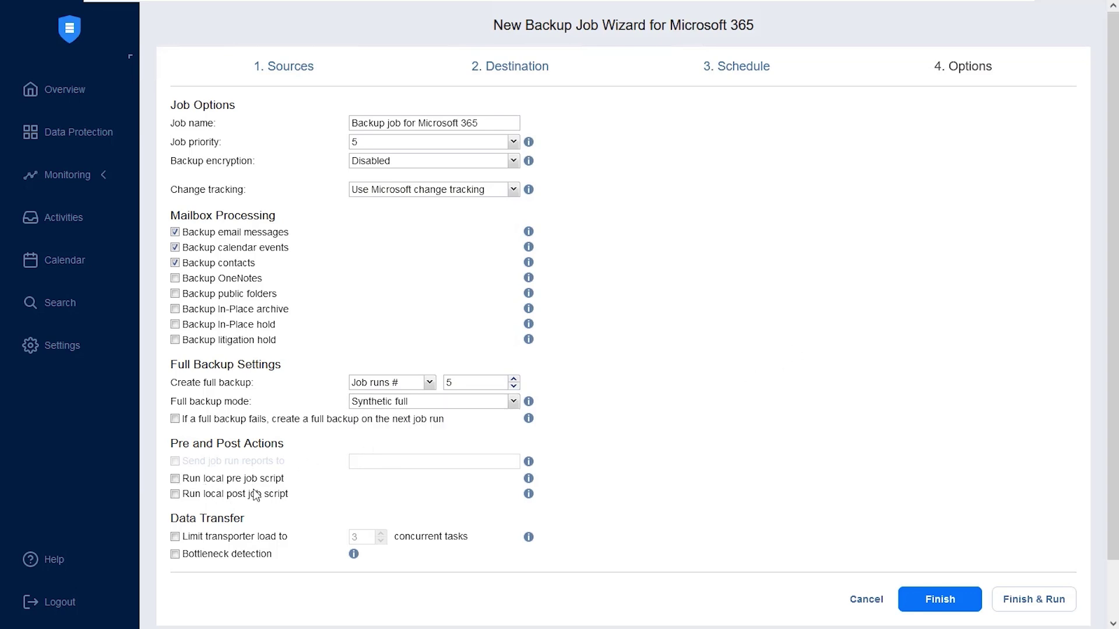
# Save and run the Microsoft 365 job for all items, then review its progress overview.
pyautogui.click(1025, 604)
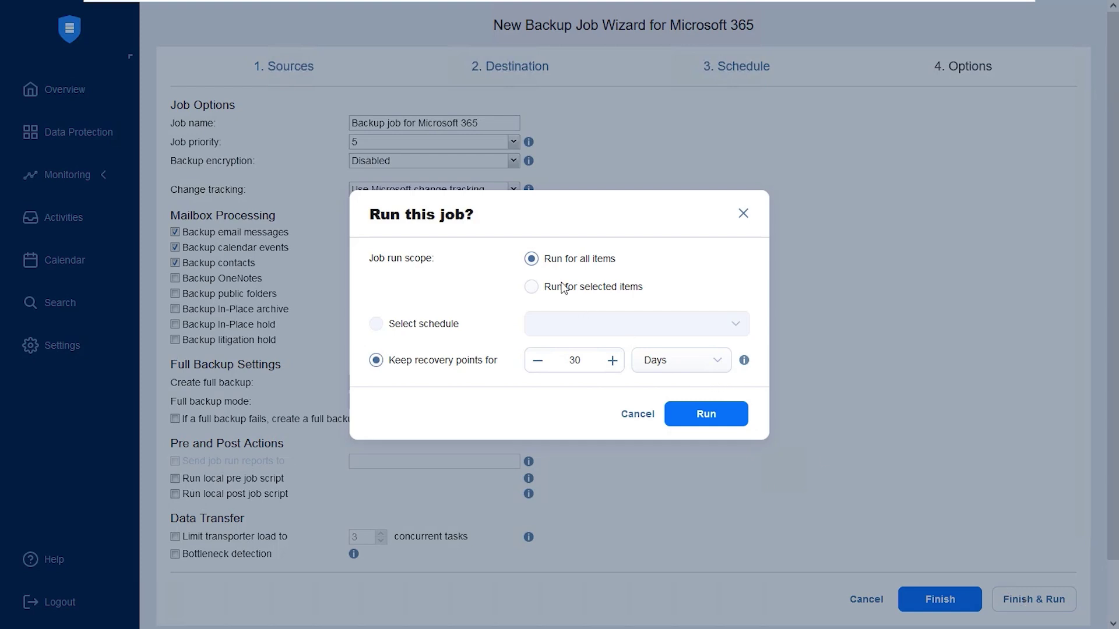
pyautogui.click(707, 415)
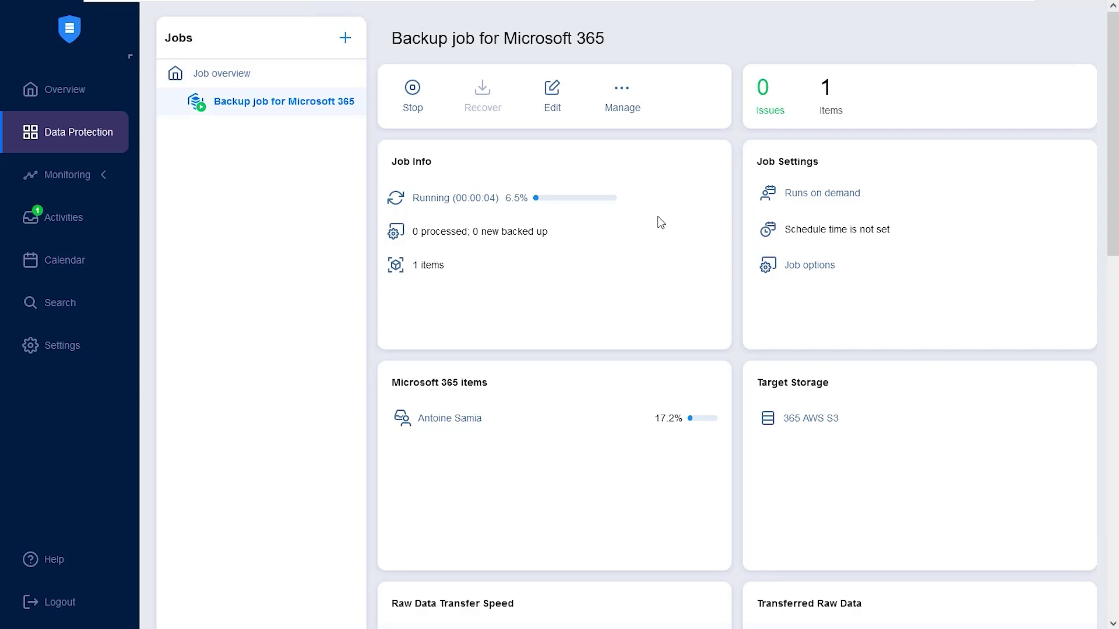
pyautogui.scroll(-3, 660, 222)
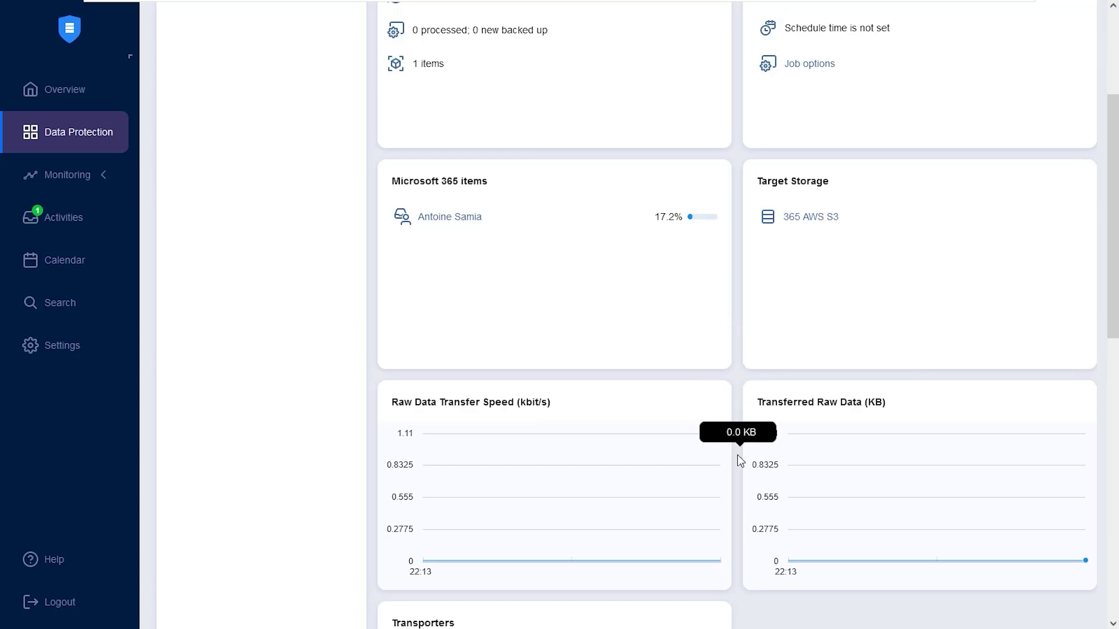
pyautogui.scroll(-1, 737, 455)
pyautogui.scroll(1, 736, 450)
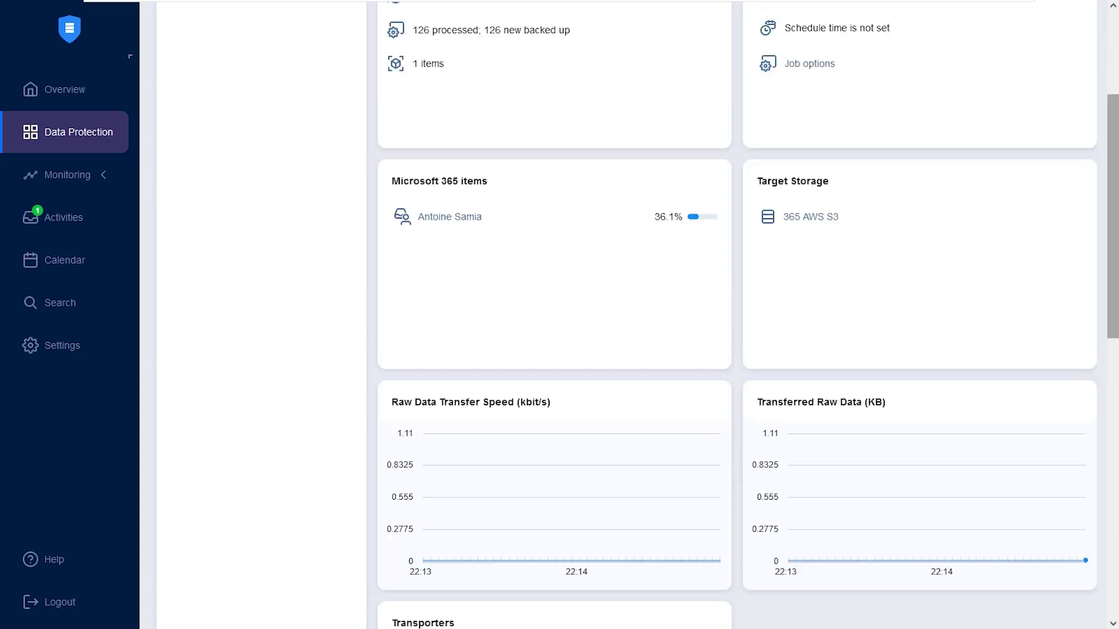